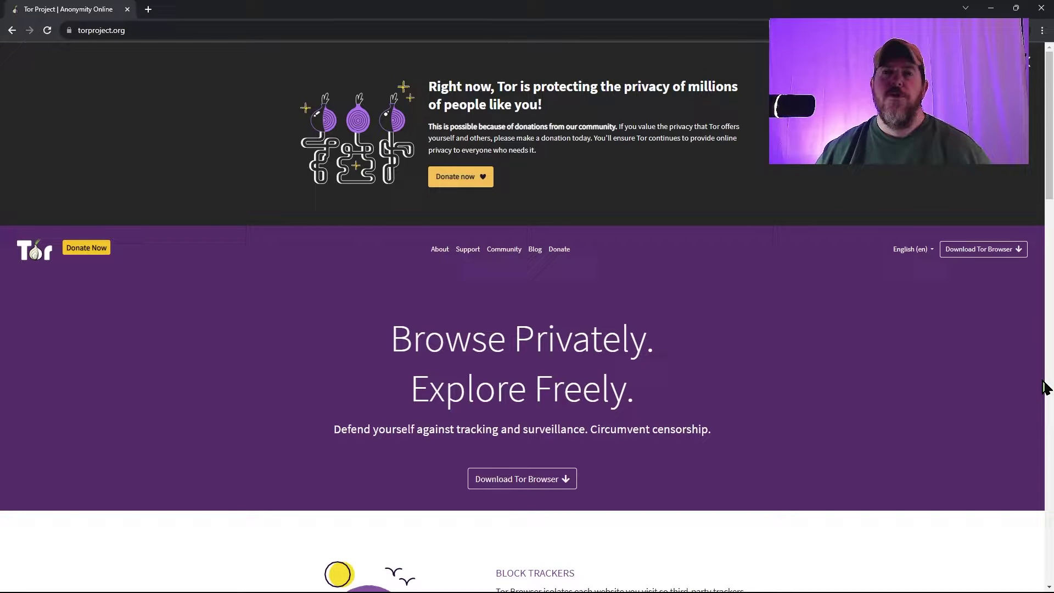
Step: Scroll the torproject.org homepage down to the About Us text and Download Tor Browser banner
{"action": "scroll", "coordinate": [1045, 387], "scroll_direction": "down", "scroll_amount": 4}
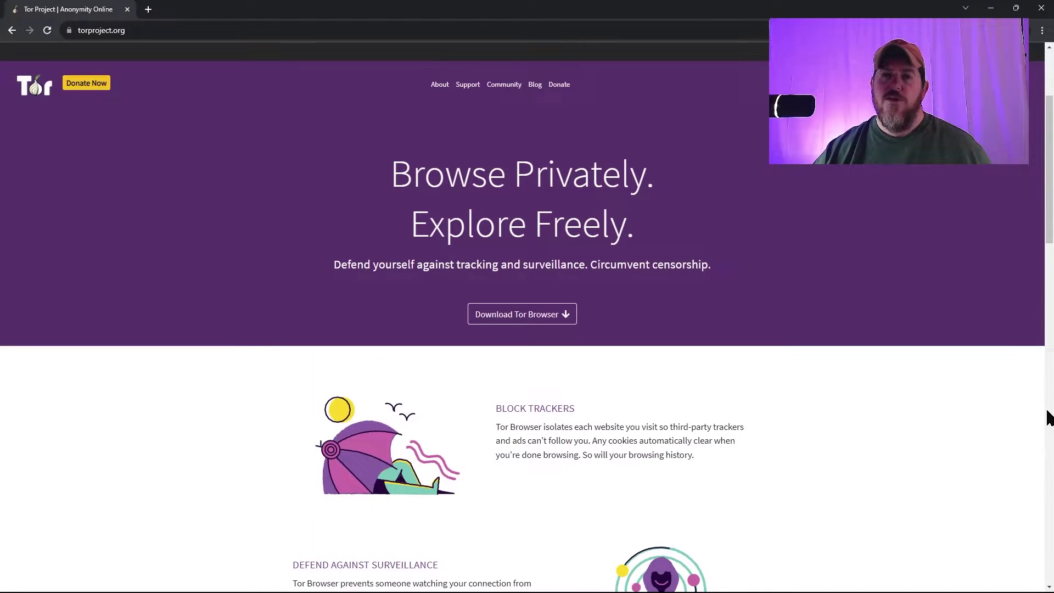
{"action": "scroll", "coordinate": [1050, 418], "scroll_direction": "down", "scroll_amount": 1}
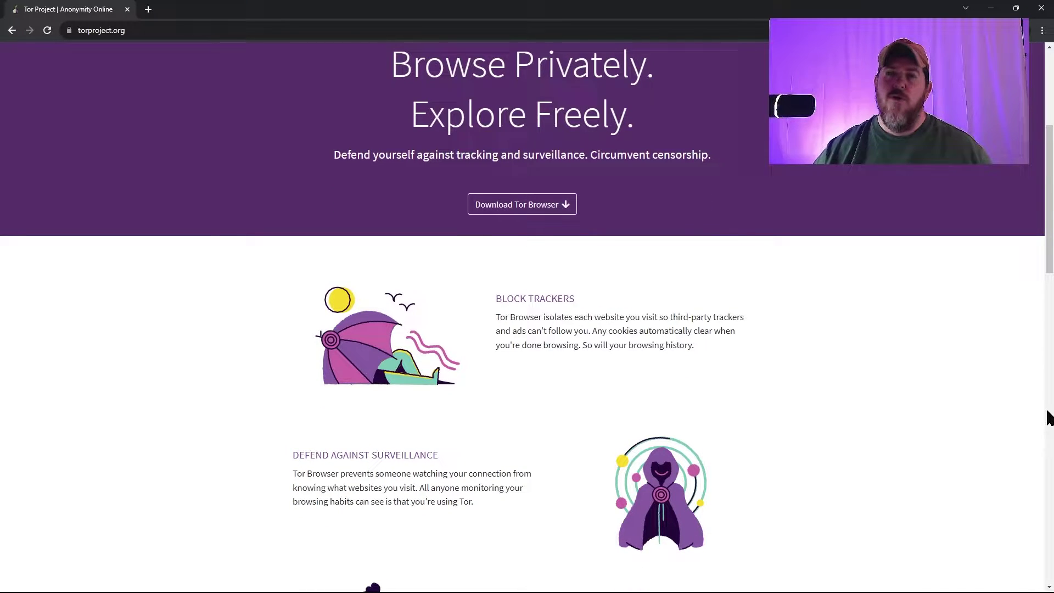
{"action": "scroll", "coordinate": [1050, 418], "scroll_direction": "down", "scroll_amount": 10}
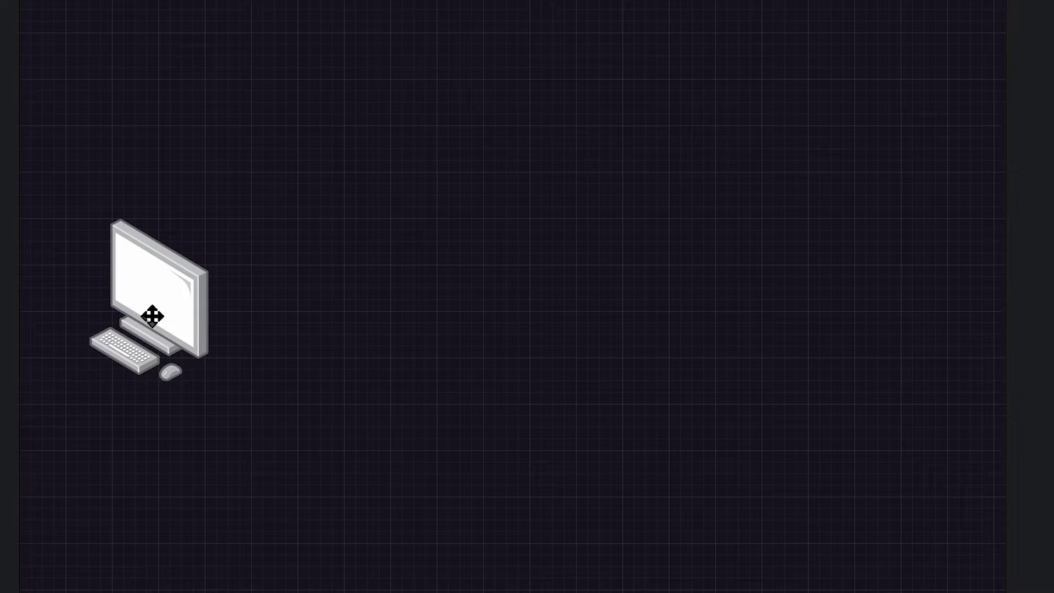
Step: Deselect the orange relay icon and place an envelope shape next to it
{"action": "mouse_move", "coordinate": [159, 322]}
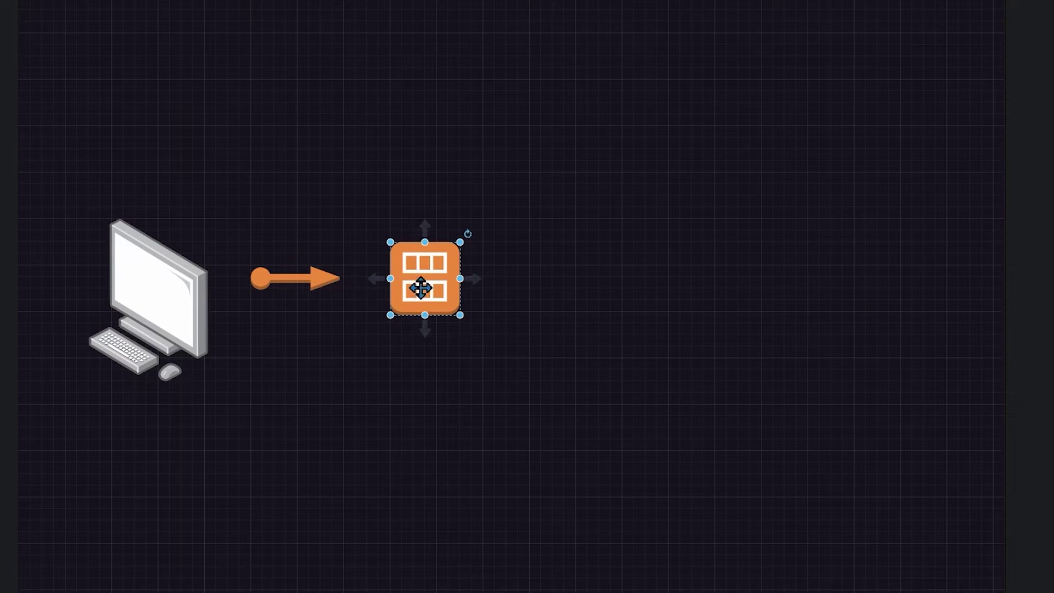
{"action": "left_click", "coordinate": [557, 319]}
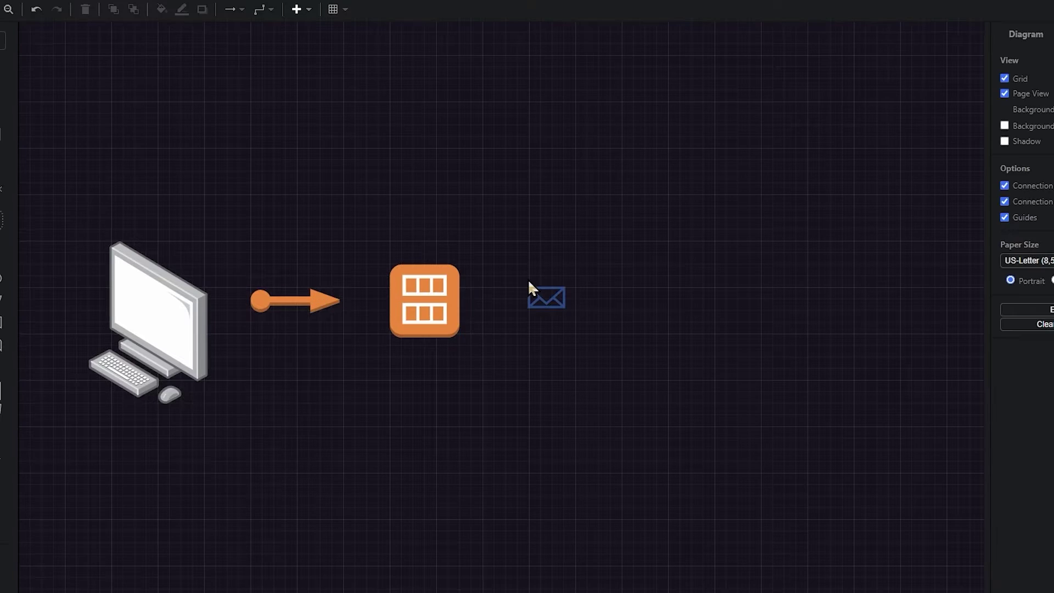
{"action": "left_click", "coordinate": [521, 289]}
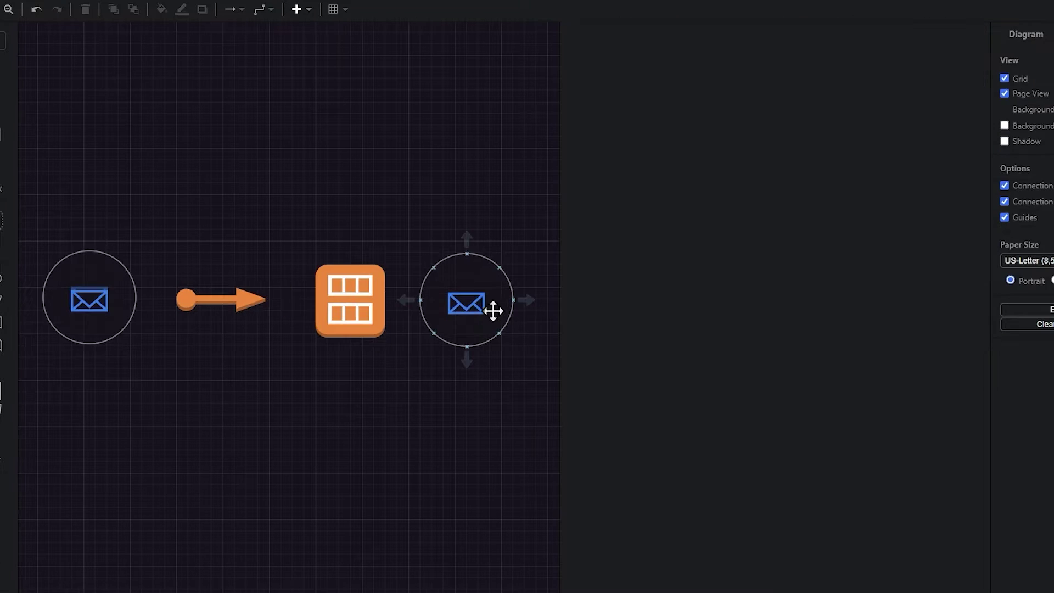
Step: Center the envelope in its circle, wrap it in a larger outer circle, then select the new relay
{"action": "left_click_drag", "start_coordinate": [494, 308], "coordinate": [476, 301]}
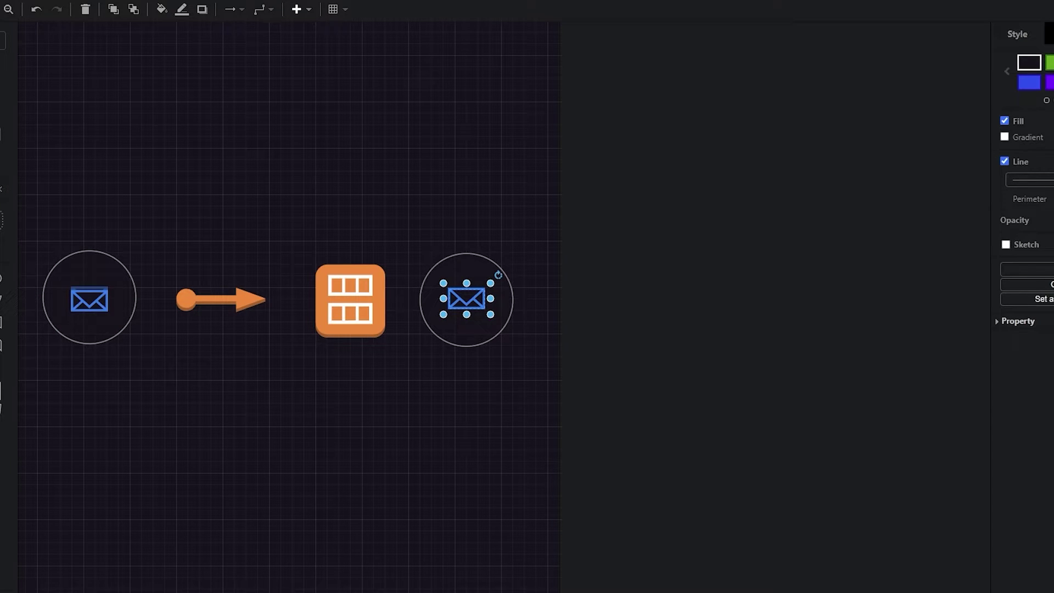
{"action": "left_click", "coordinate": [511, 306]}
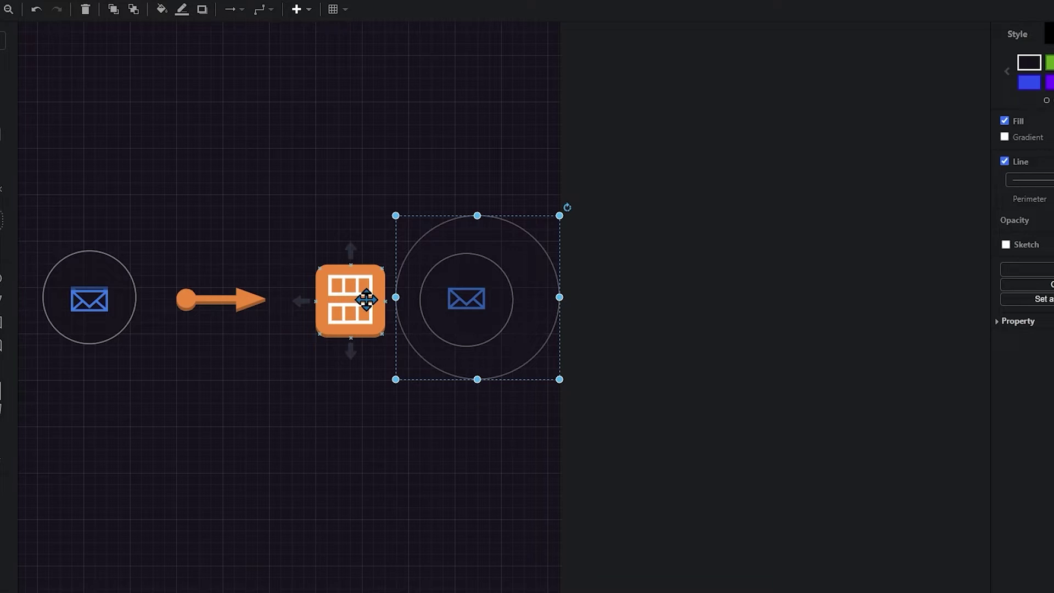
{"action": "left_click", "coordinate": [231, 308]}
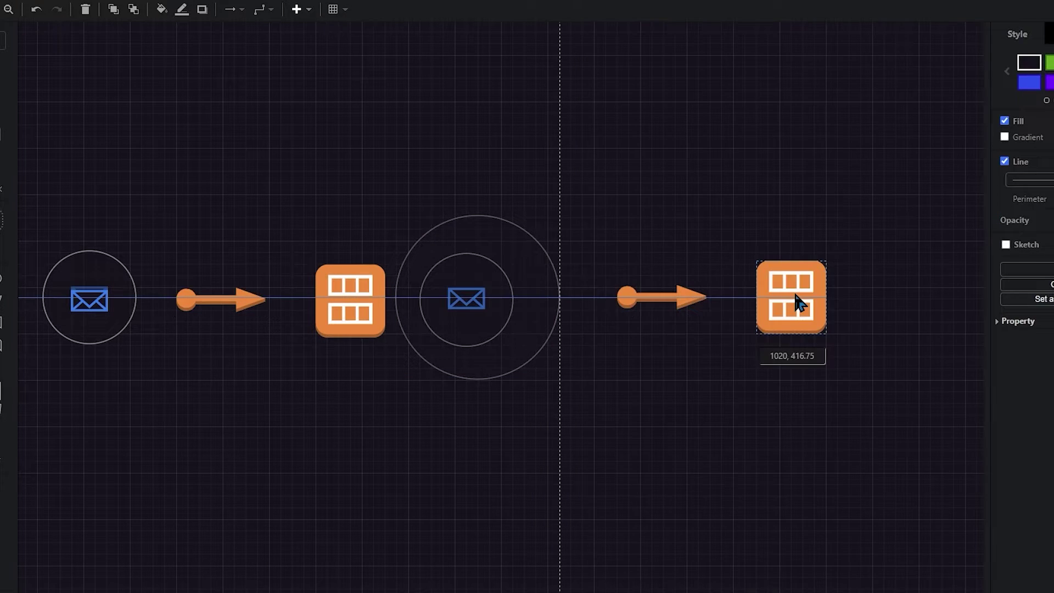
{"action": "left_click", "coordinate": [795, 300]}
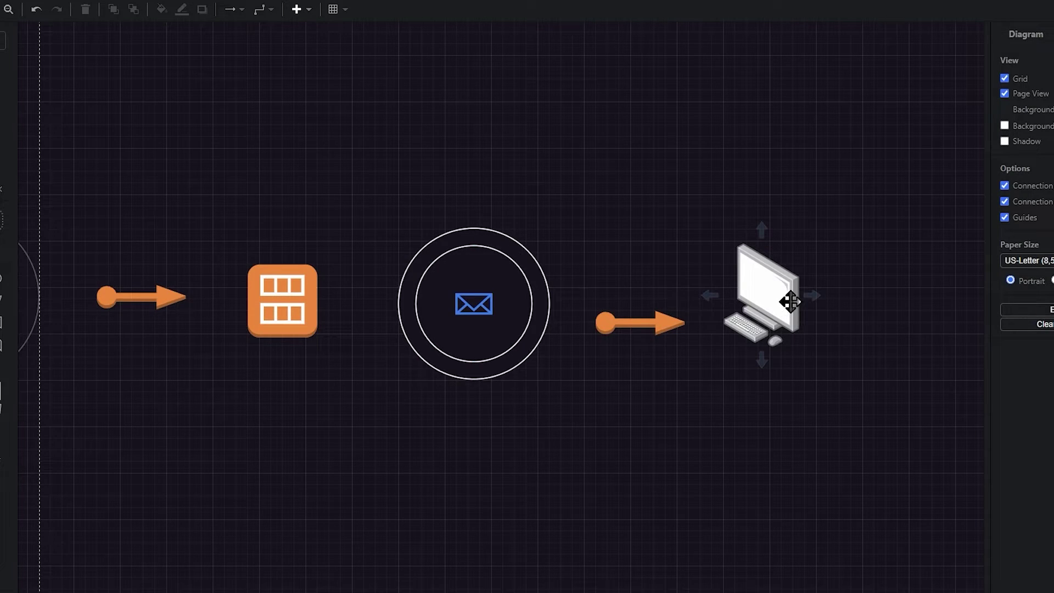
Step: Zoom out the canvas and deselect the arrow leading to the destination computer
{"action": "scroll", "coordinate": [793, 295], "scroll_direction": "down", "scroll_amount": 4}
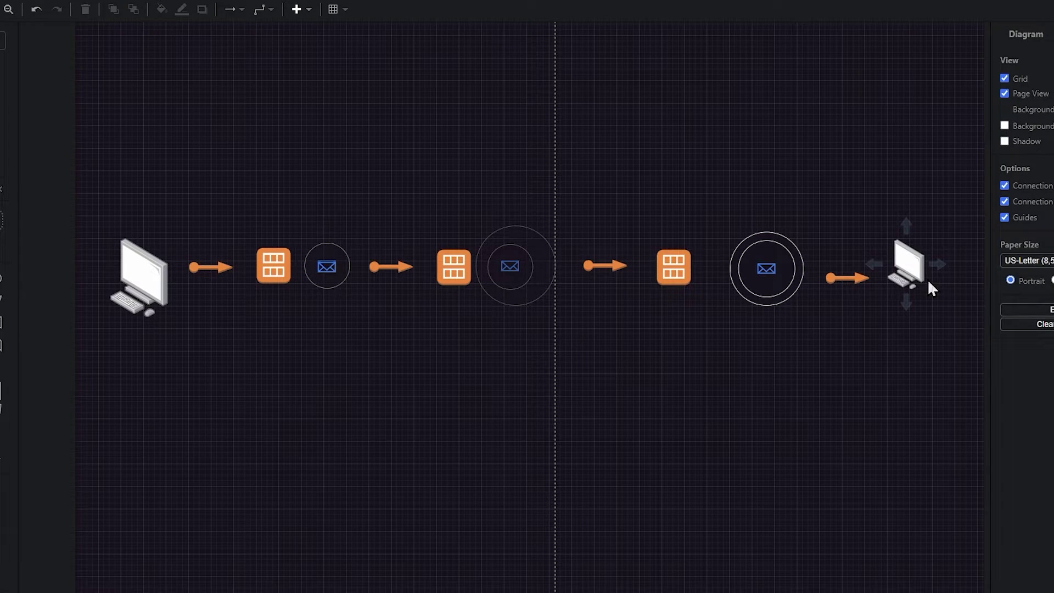
{"action": "left_click", "coordinate": [877, 299]}
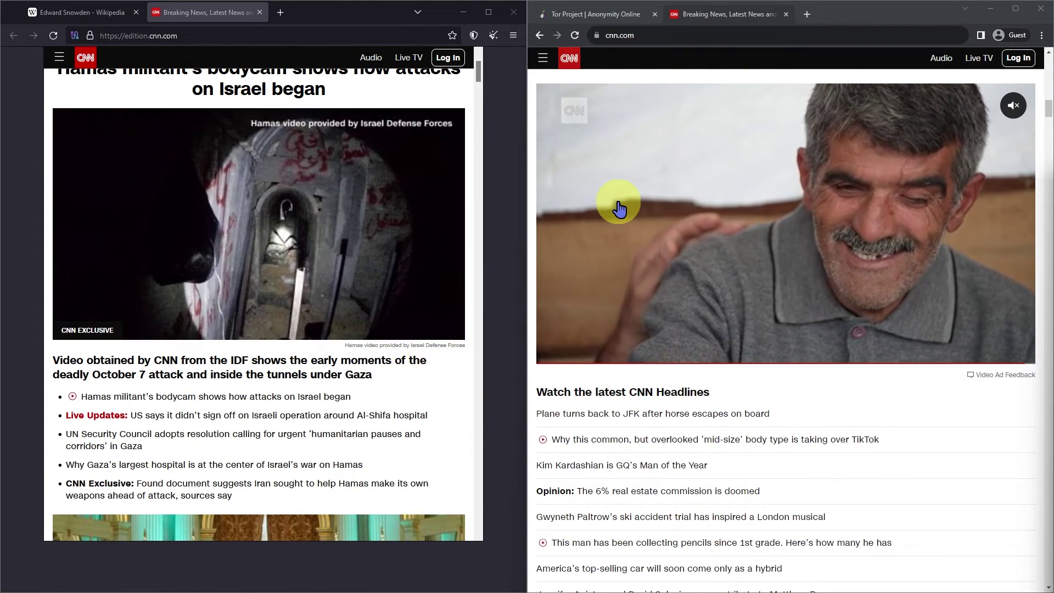
Step: Scroll up and down the CNN homepage to compare Tor Browser and Chrome side by side
{"action": "scroll", "coordinate": [852, 231], "scroll_direction": "down", "scroll_amount": 6}
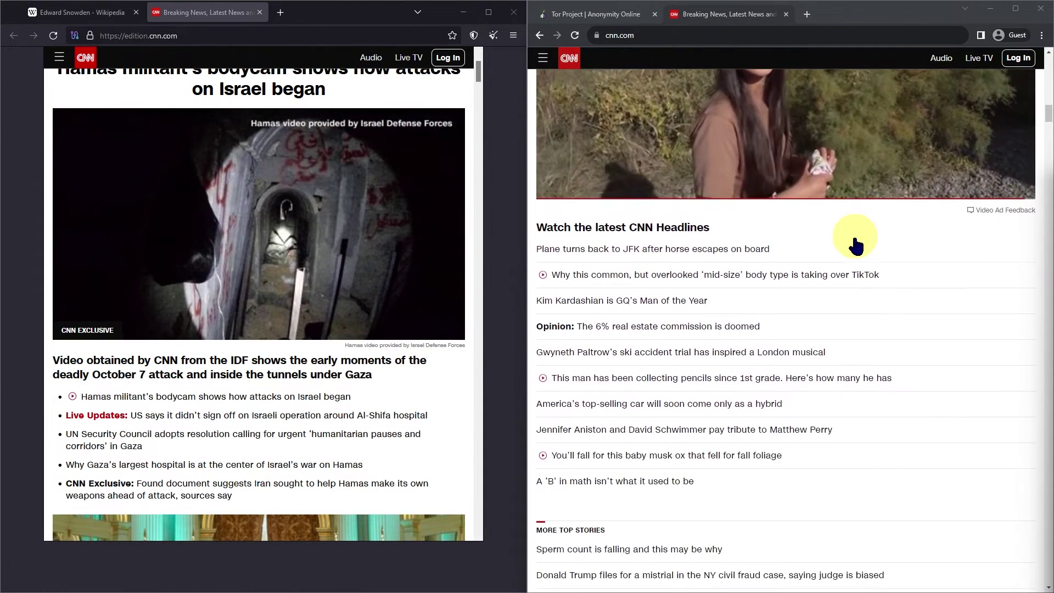
{"action": "scroll", "coordinate": [852, 251], "scroll_direction": "up", "scroll_amount": 4}
{"action": "scroll", "coordinate": [137, 265], "scroll_direction": "up", "scroll_amount": 2}
{"action": "scroll", "coordinate": [141, 273], "scroll_direction": "down", "scroll_amount": 15}
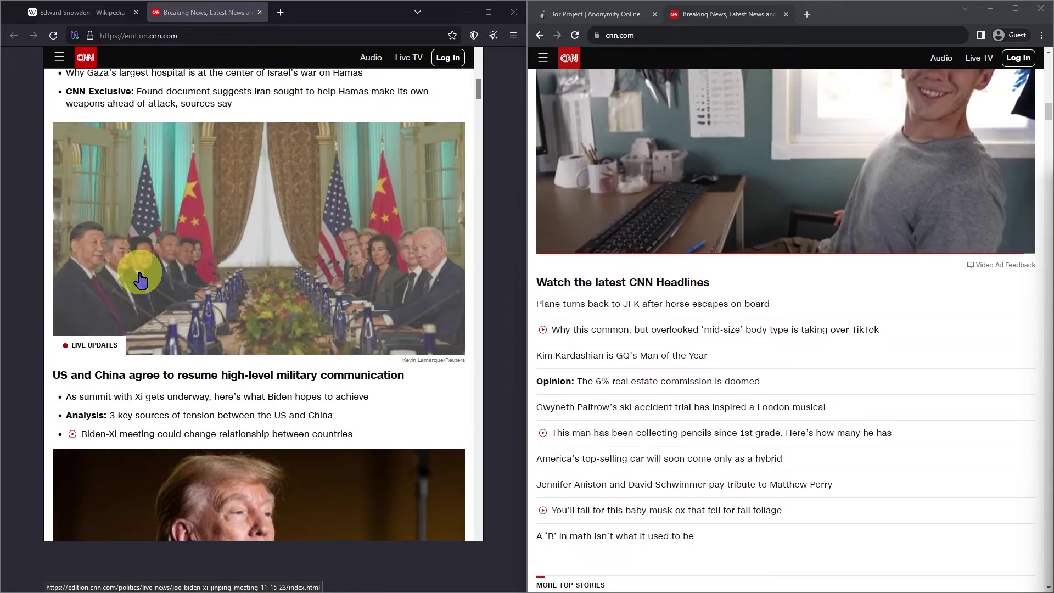
{"action": "scroll", "coordinate": [840, 322], "scroll_direction": "down", "scroll_amount": 1}
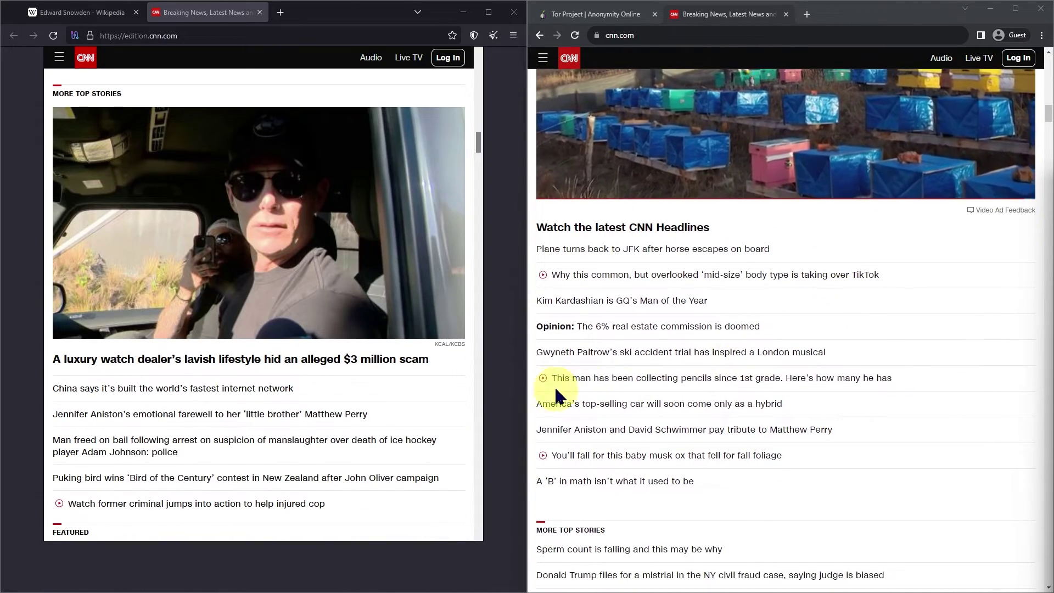
{"action": "scroll", "coordinate": [419, 384], "scroll_direction": "down", "scroll_amount": 1}
{"action": "scroll", "coordinate": [782, 345], "scroll_direction": "down", "scroll_amount": 1}
{"action": "scroll", "coordinate": [782, 345], "scroll_direction": "down", "scroll_amount": 4}
{"action": "scroll", "coordinate": [412, 370], "scroll_direction": "down", "scroll_amount": 12}
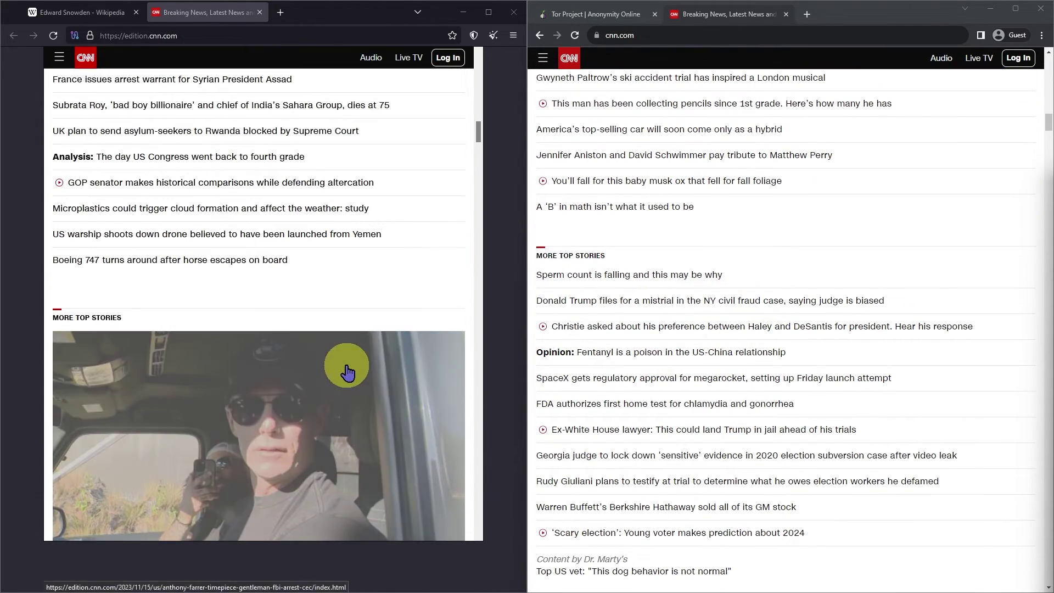
{"action": "scroll", "coordinate": [890, 334], "scroll_direction": "up", "scroll_amount": 8}
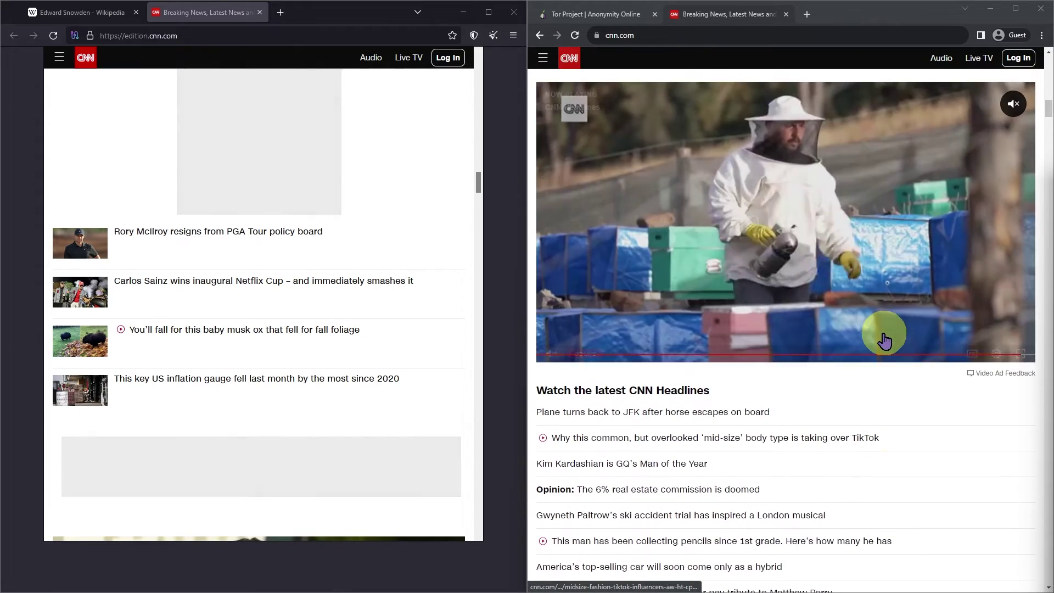
{"action": "scroll", "coordinate": [376, 263], "scroll_direction": "down", "scroll_amount": 6}
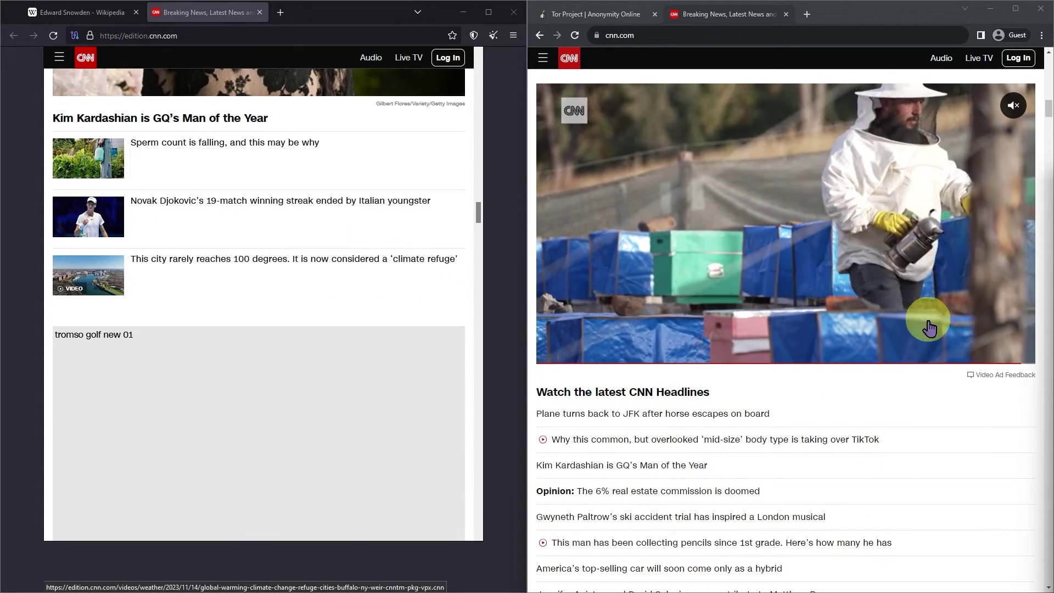
{"action": "scroll", "coordinate": [917, 329], "scroll_direction": "down", "scroll_amount": 8}
{"action": "scroll", "coordinate": [909, 301], "scroll_direction": "down", "scroll_amount": 5}
{"action": "scroll", "coordinate": [341, 341], "scroll_direction": "down", "scroll_amount": 8}
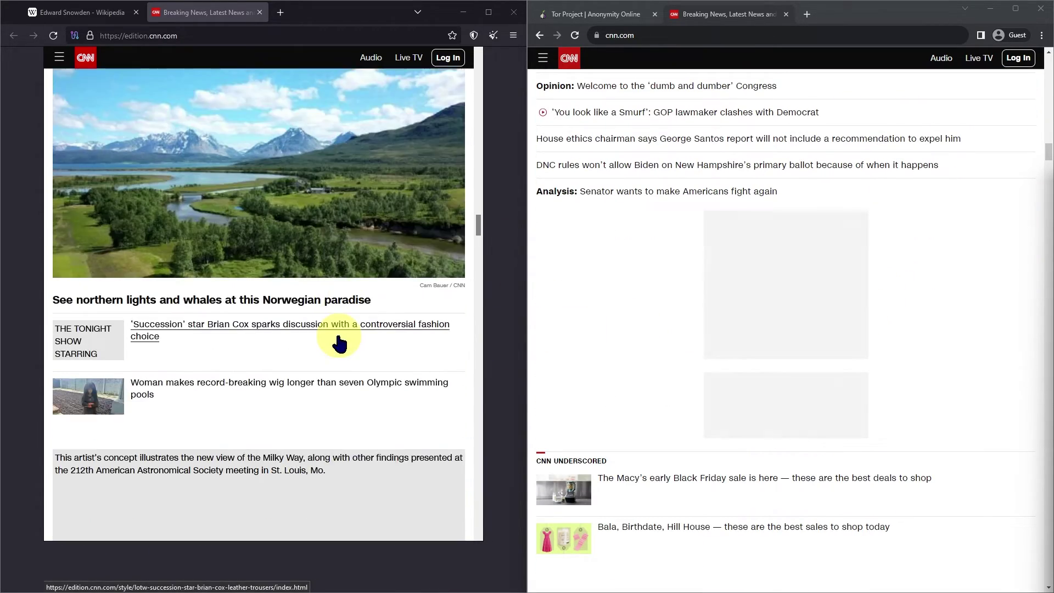
{"action": "scroll", "coordinate": [733, 343], "scroll_direction": "up", "scroll_amount": 12}
{"action": "scroll", "coordinate": [336, 280], "scroll_direction": "down", "scroll_amount": 14}
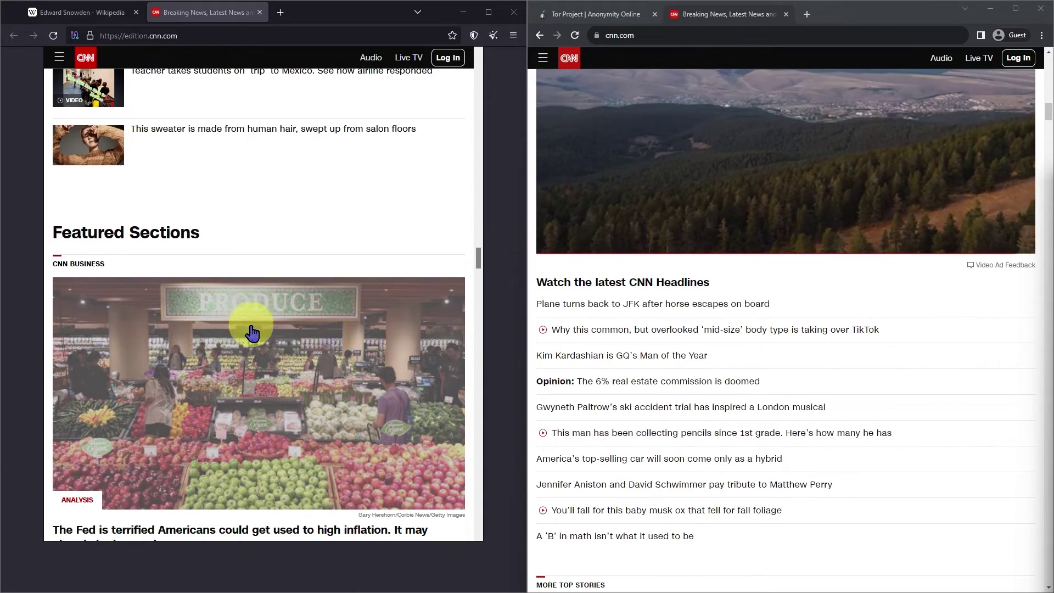
{"action": "scroll", "coordinate": [265, 307], "scroll_direction": "up", "scroll_amount": 20}
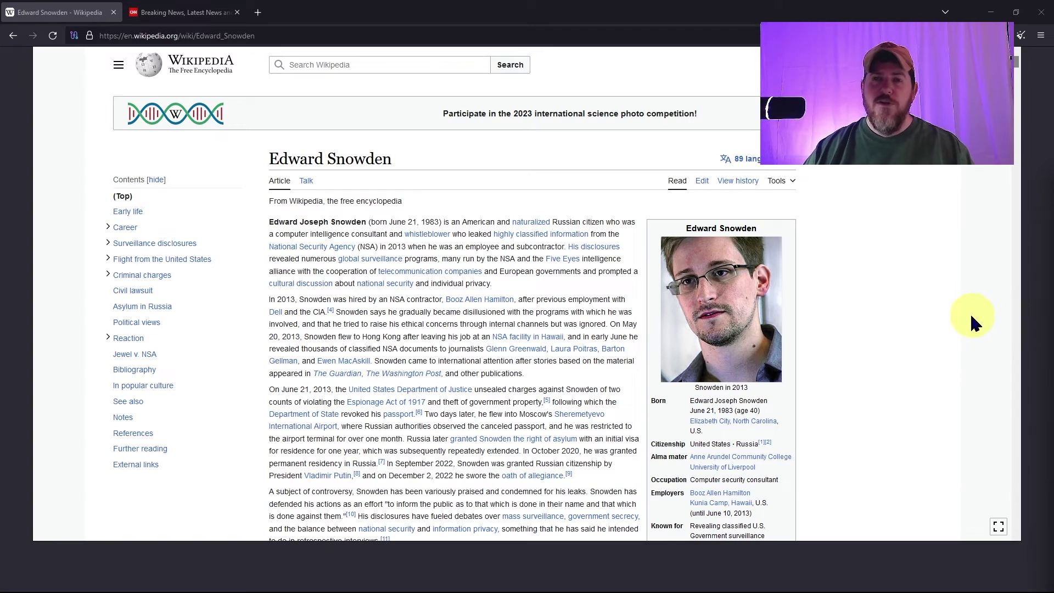
{"action": "scroll", "coordinate": [848, 214], "scroll_direction": "down", "scroll_amount": 3}
{"action": "scroll", "coordinate": [849, 219], "scroll_direction": "up", "scroll_amount": 2}
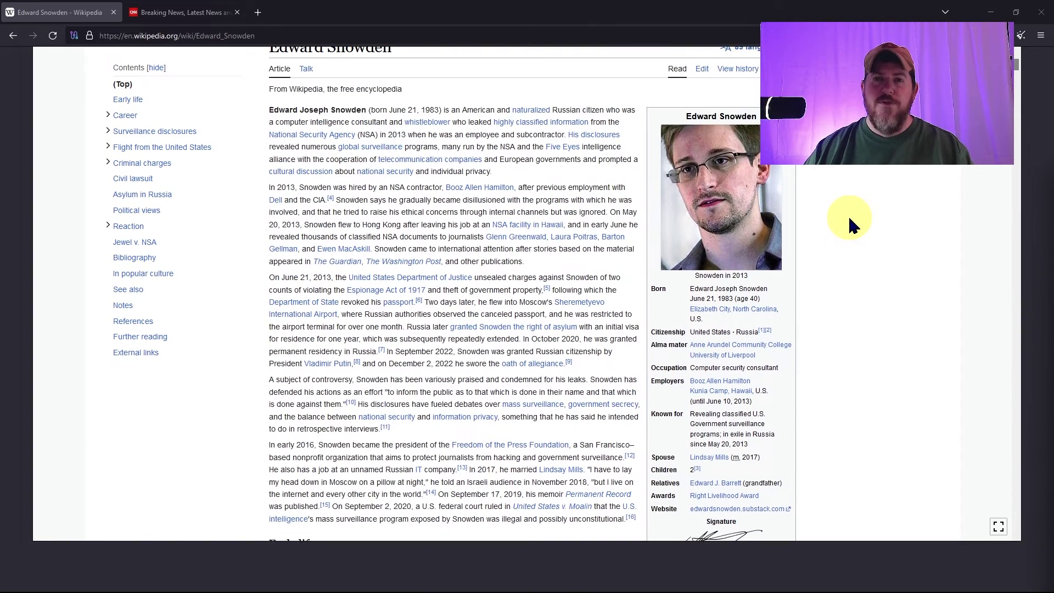
{"action": "scroll", "coordinate": [851, 220], "scroll_direction": "down", "scroll_amount": 1}
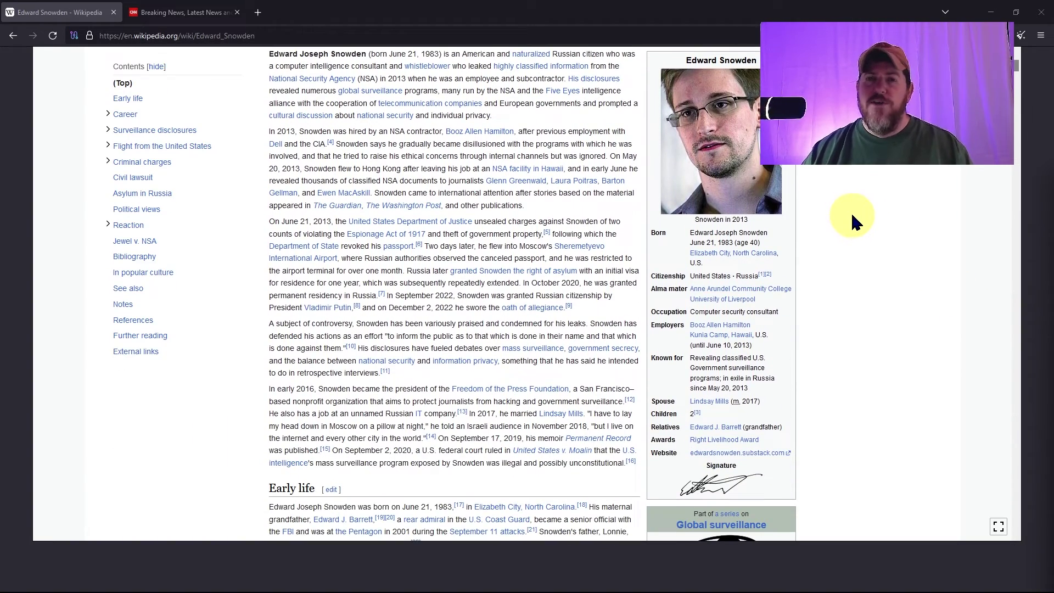
{"action": "scroll", "coordinate": [852, 218], "scroll_direction": "down", "scroll_amount": 2}
{"action": "scroll", "coordinate": [899, 242], "scroll_direction": "up", "scroll_amount": 2}
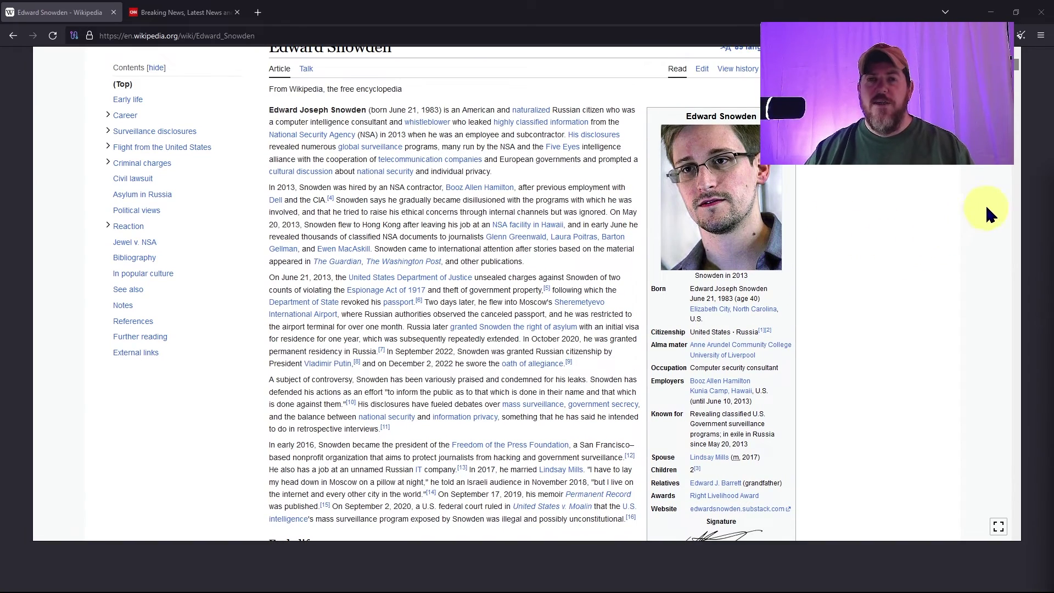